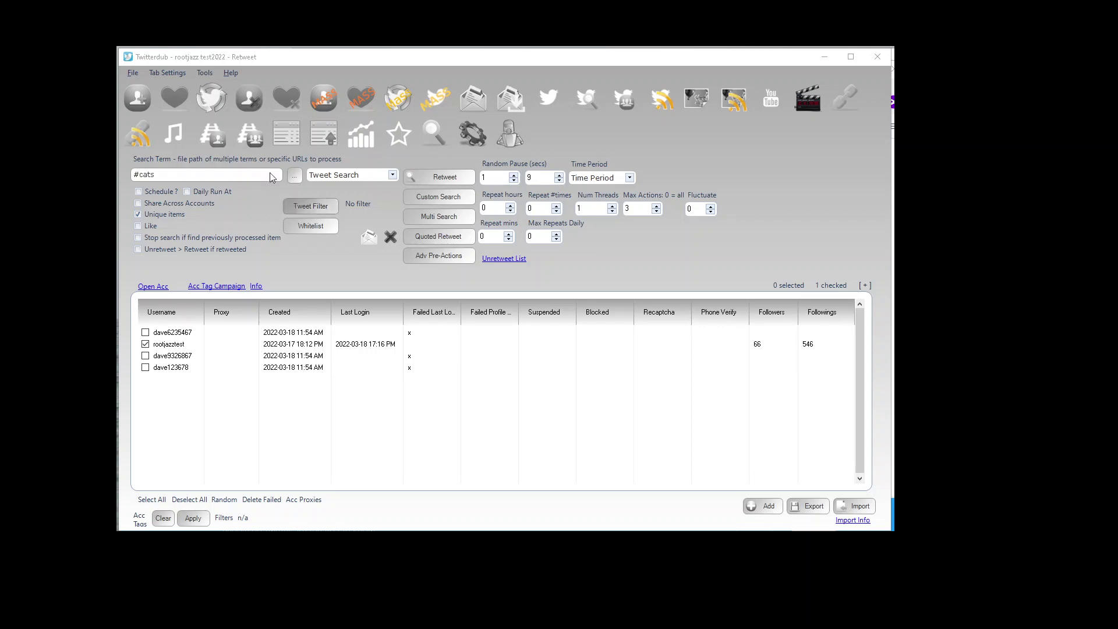
# Step: Look through the Follow, Like and Retweet action settings, ending back on Follow
pyautogui.click(138, 100)
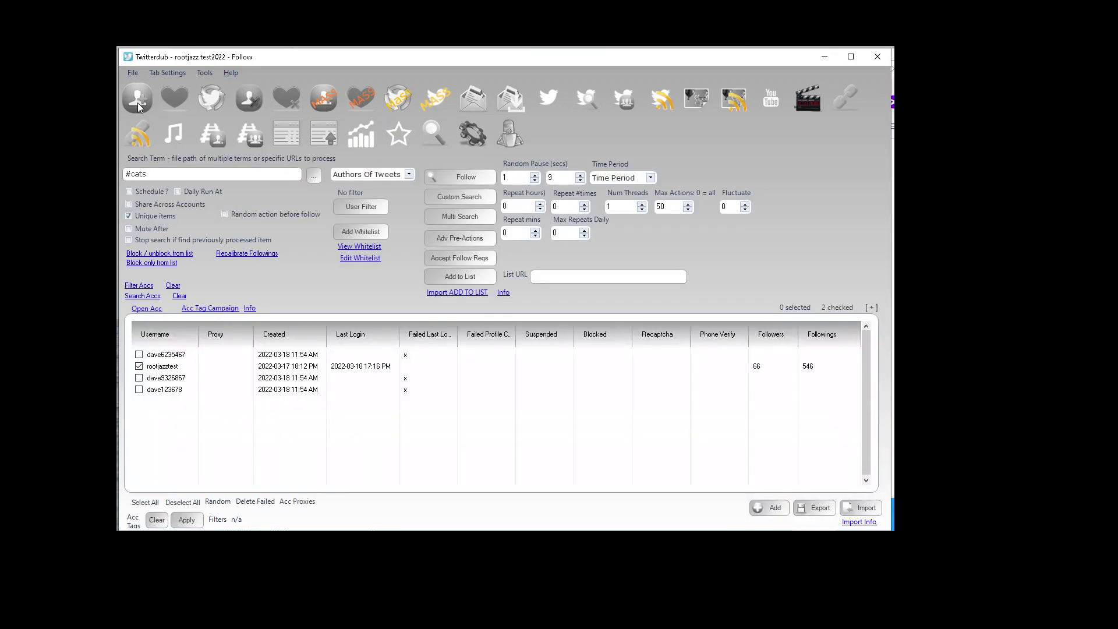
pyautogui.click(175, 100)
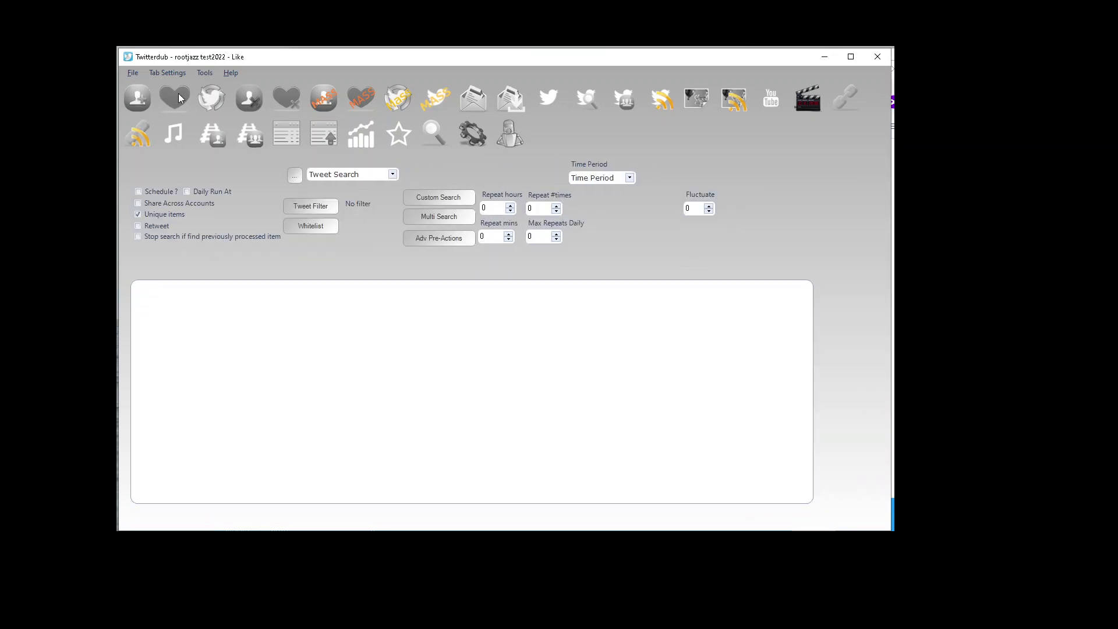
pyautogui.click(209, 103)
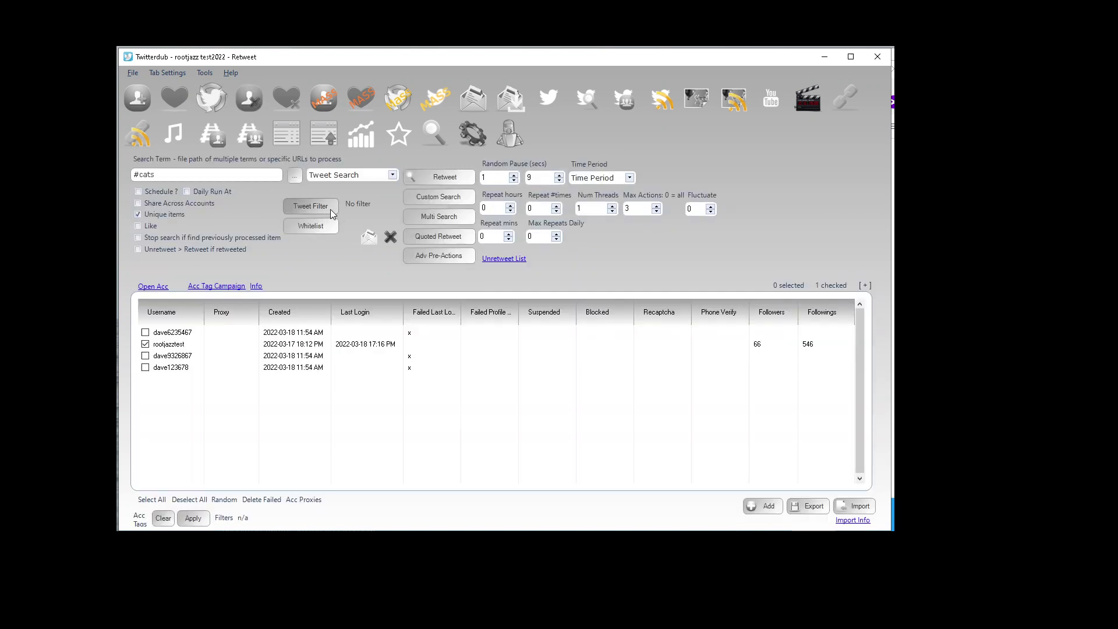
pyautogui.click(144, 102)
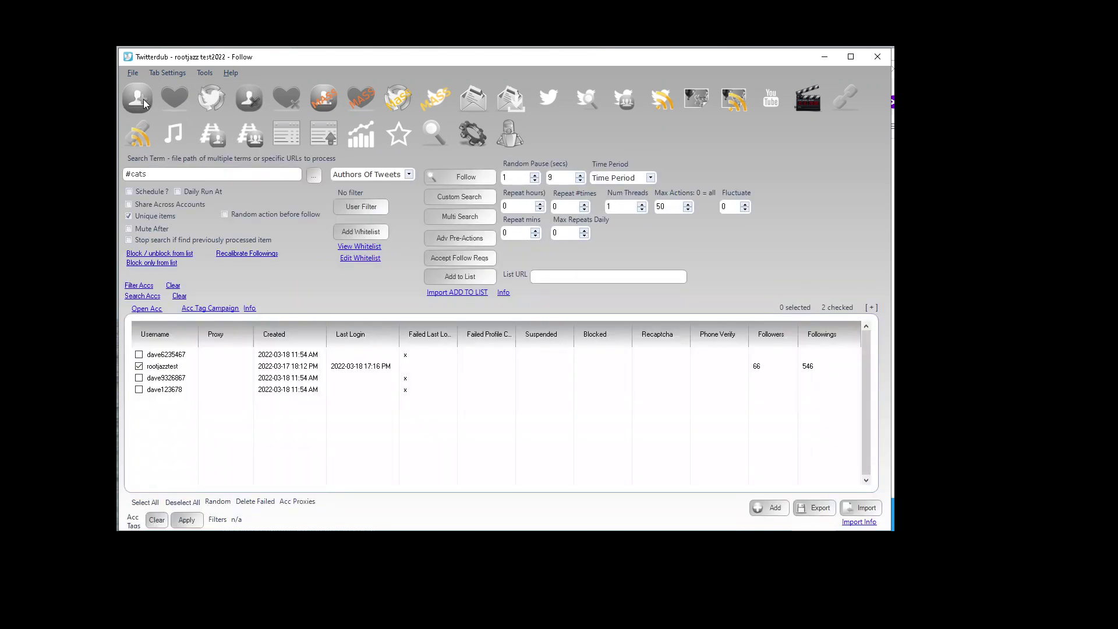
# Step: Limit the Follow user filter to profiles with 50 to 1000 followers
pyautogui.click(361, 209)
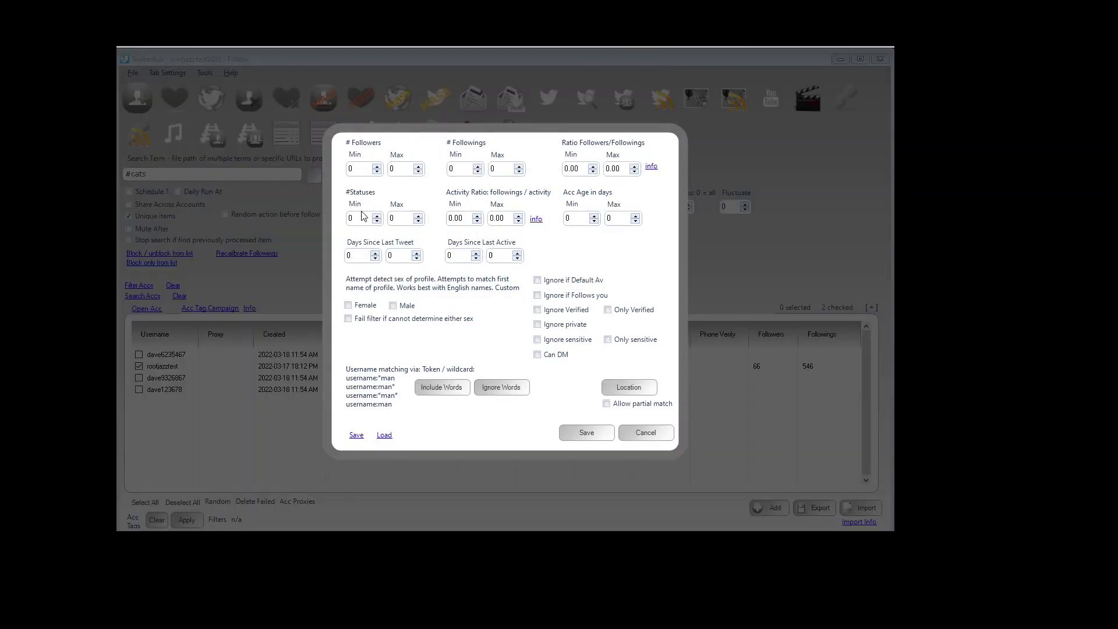
pyautogui.doubleClick(363, 169)
pyautogui.write('50')
pyautogui.doubleClick(400, 170)
pyautogui.write('1000')
# Step: Load the Rootjazz forum topic on the followers/followings ratio filter in Firefox
pyautogui.click(652, 169)
pyautogui.hotkey('alt', 'Tab')
pyautogui.click(447, 128)
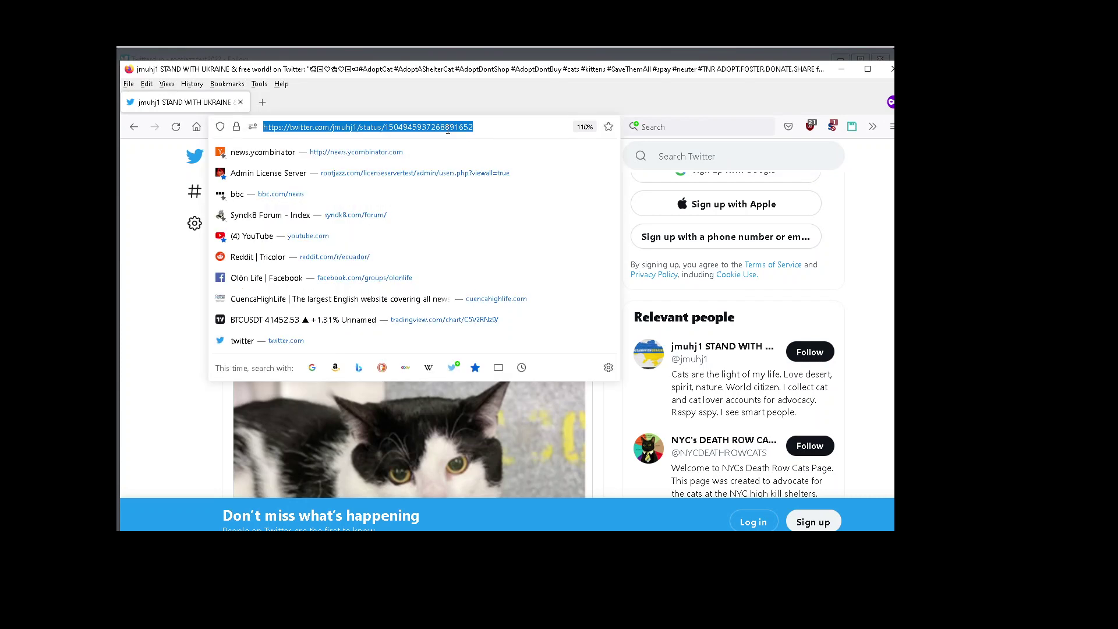
pyautogui.write('https://rootjazz.com/forum/viewtopic.php?f=30&t=5791')
pyautogui.press('Return')
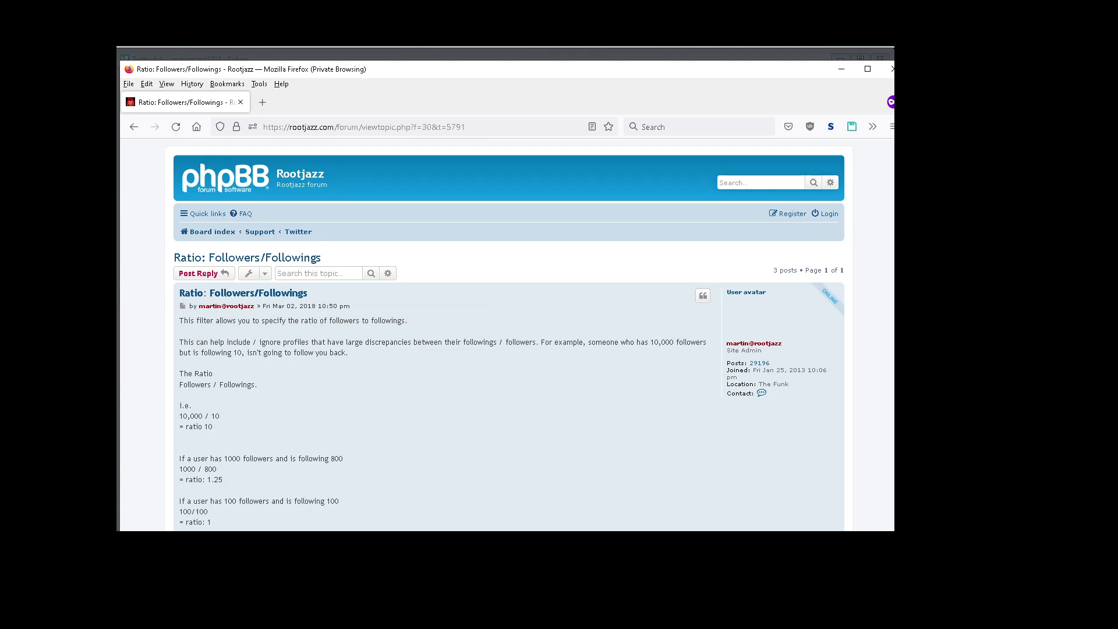
# Step: Read the post, highlighting 'Followers' and the 10,000 / 10 and 1000 / 800 examples
pyautogui.scroll(-3, 884, 201)
pyautogui.scroll(-1, 509, 335)
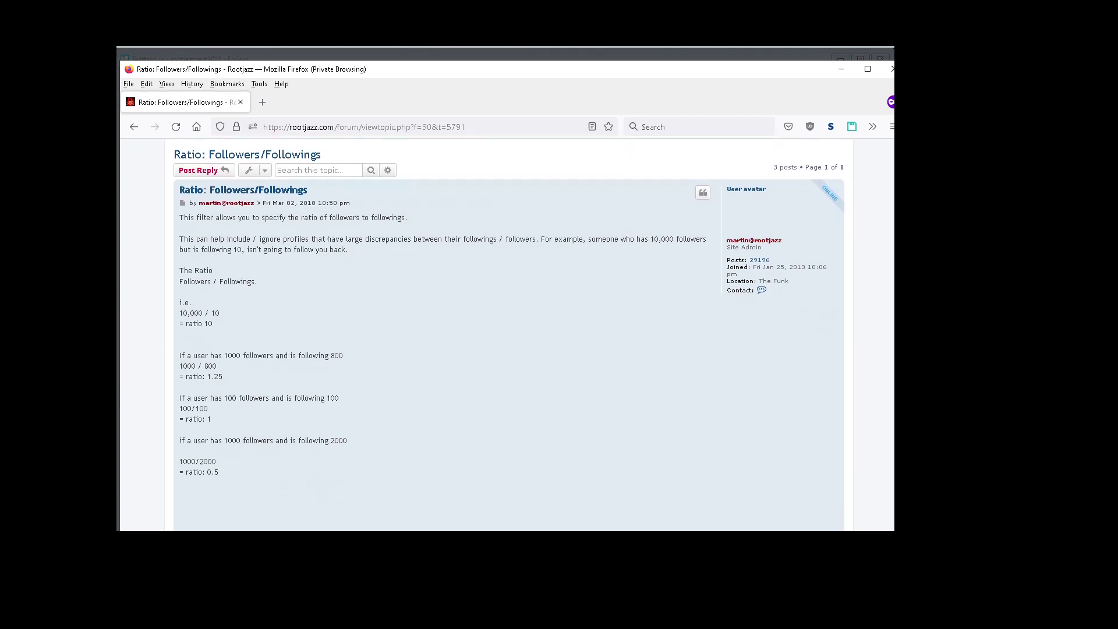
pyautogui.scroll(-1, 509, 335)
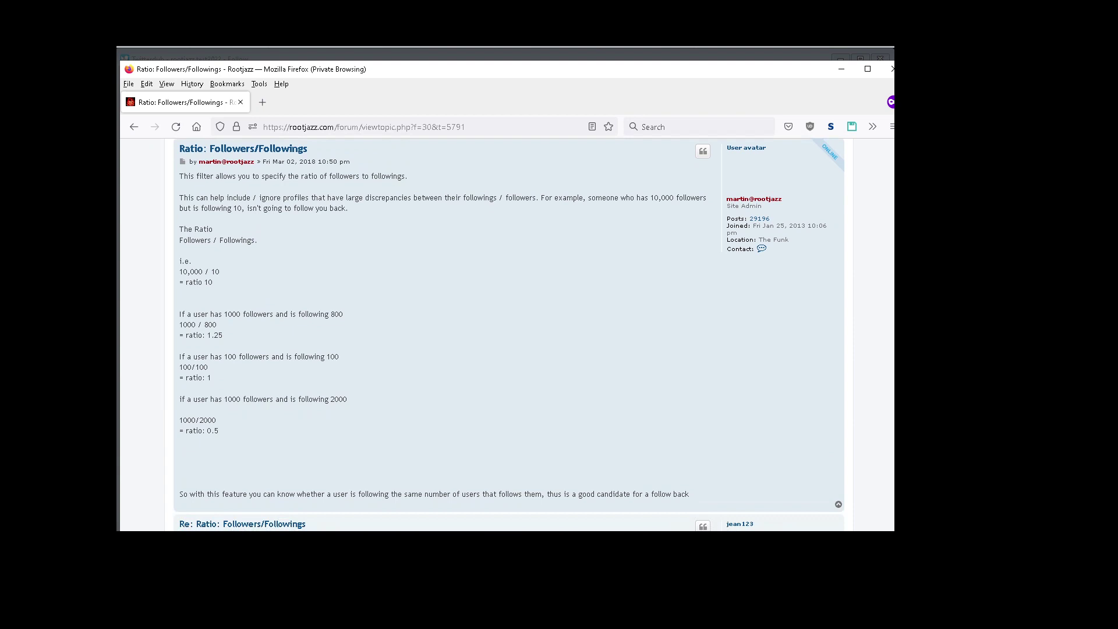
pyautogui.doubleClick(186, 240)
pyautogui.click(268, 247)
pyautogui.moveTo(183, 272)
pyautogui.mouseDown()
pyautogui.moveTo(202, 274)
pyautogui.moveTo(188, 274)
pyautogui.mouseUp()
pyautogui.click(199, 272)
pyautogui.moveTo(181, 325); pyautogui.dragTo(215, 372)
# Step: Highlight the 1000 / 800 example and its 0.5 ratio result, then return to Twitterdub
pyautogui.click(218, 384)
pyautogui.moveTo(182, 324); pyautogui.dragTo(209, 327)
pyautogui.doubleClick(213, 430)
pyautogui.click(461, 57)
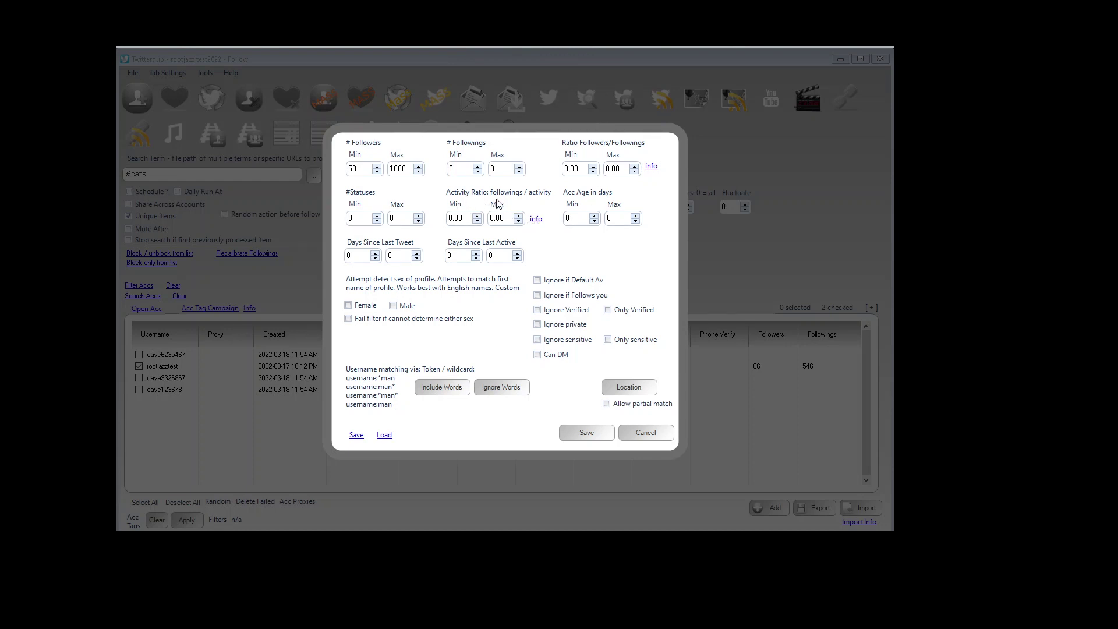
# Step: Load forum topic 5792 explaining the Activity Ratio filter
pyautogui.click(534, 220)
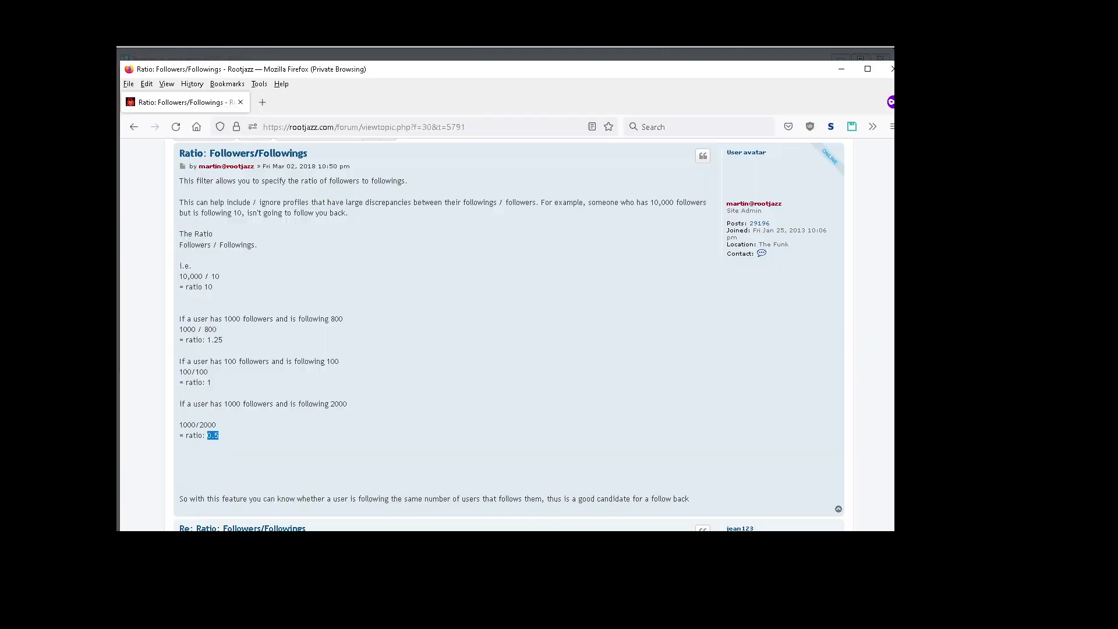
pyautogui.click(557, 127)
pyautogui.press('End')
pyautogui.press('BackSpace')
pyautogui.write('2')
pyautogui.press('Return')
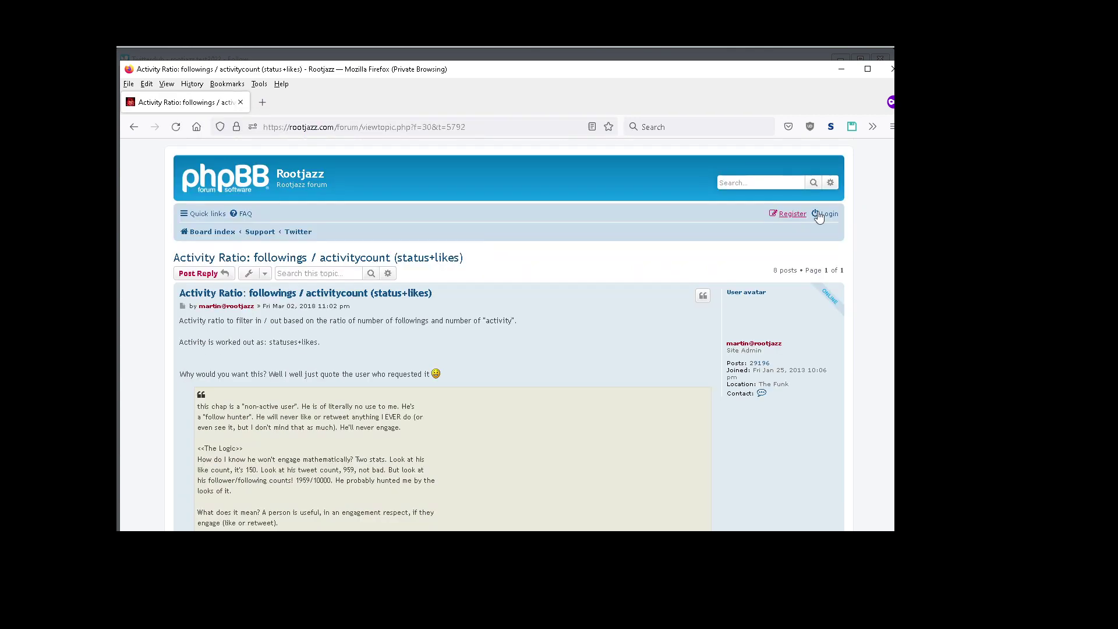
# Step: Scroll through the activity ratio explanation and return to the Twitterdub user filter
pyautogui.scroll(-3, 509, 335)
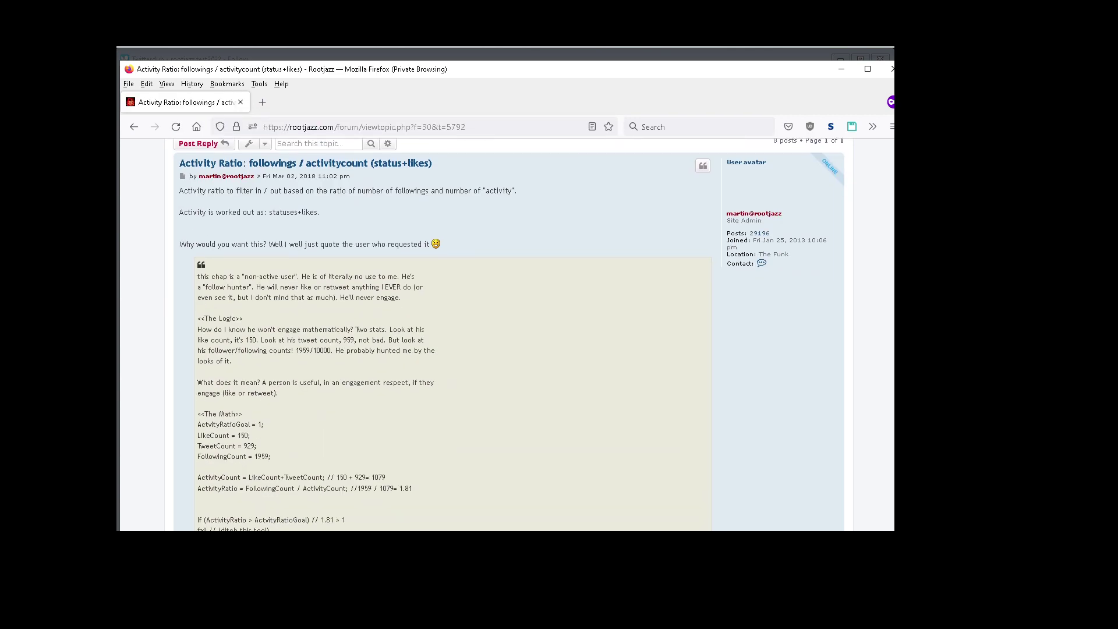
pyautogui.scroll(-8, 509, 335)
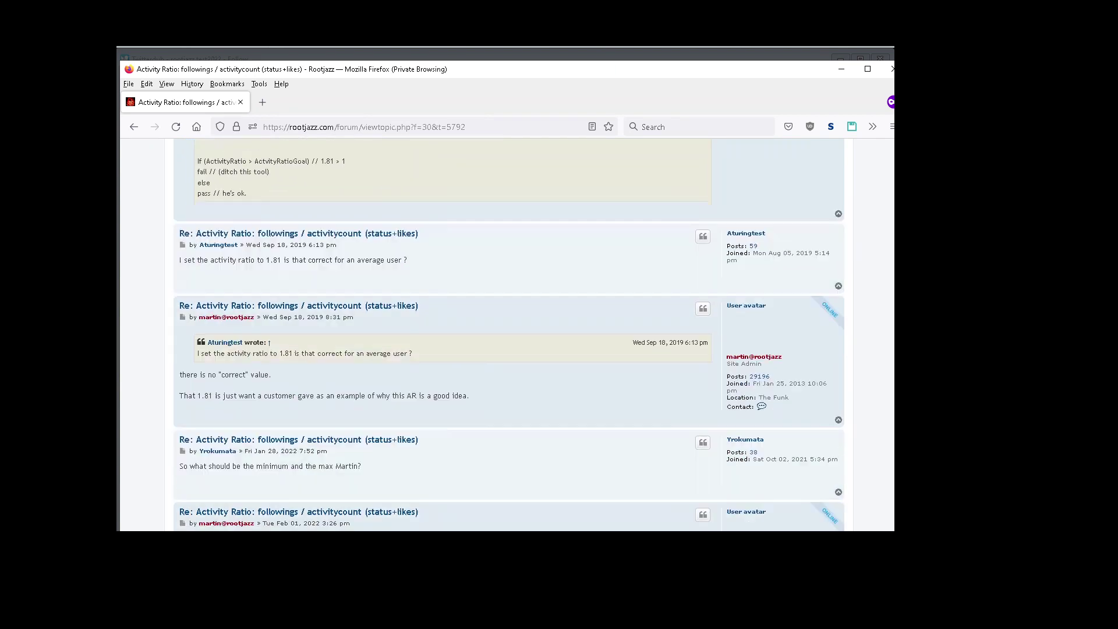
pyautogui.scroll(-10, 509, 335)
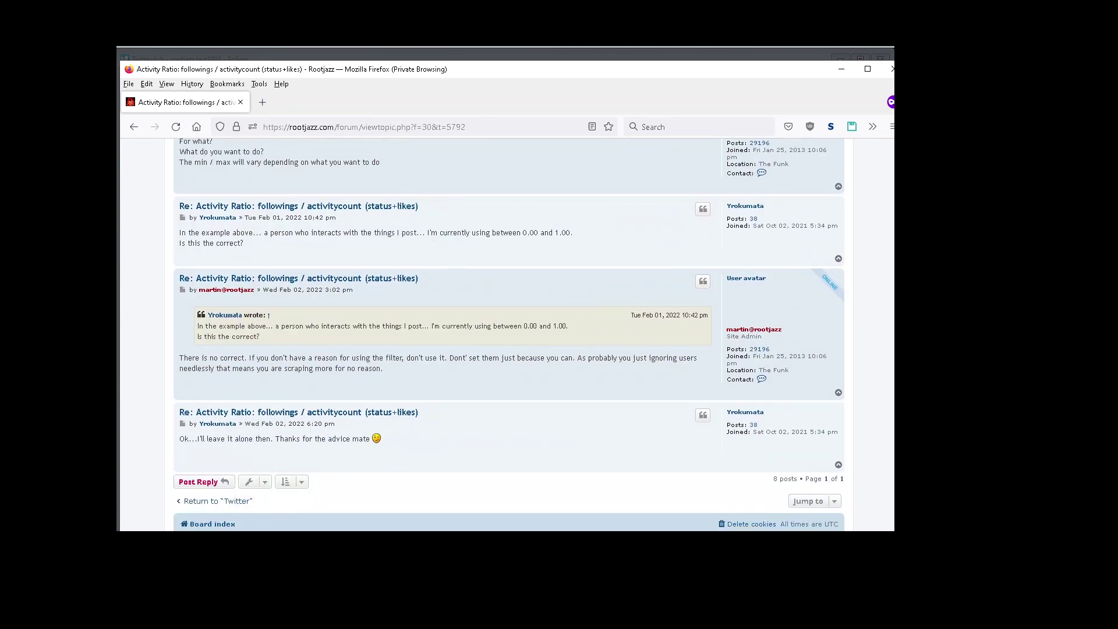
pyautogui.scroll(15, 877, 164)
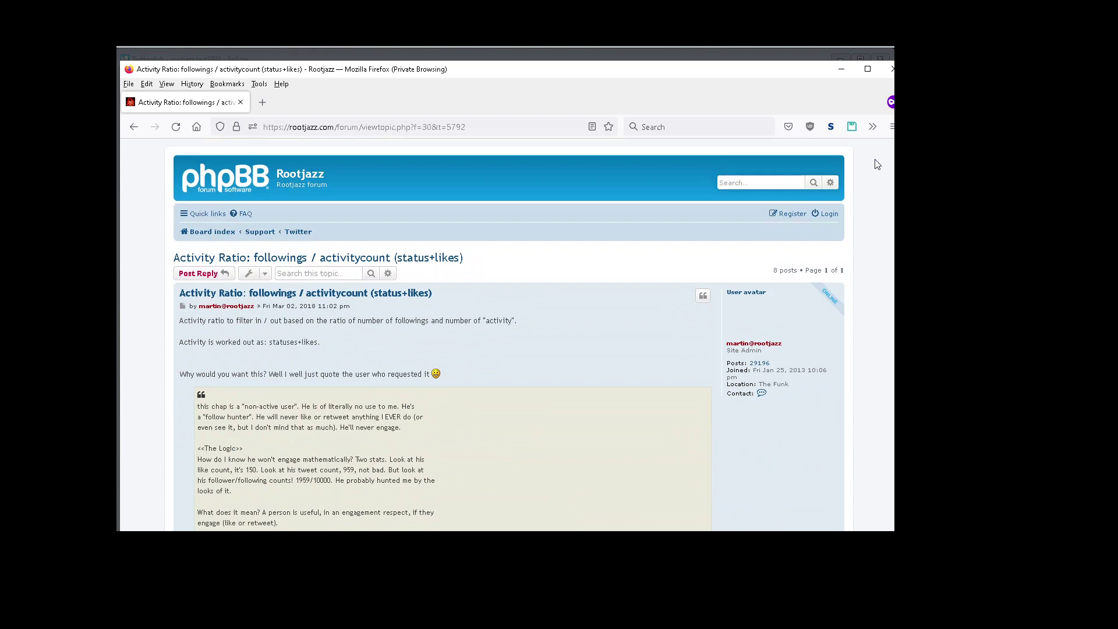
pyautogui.click(472, 56)
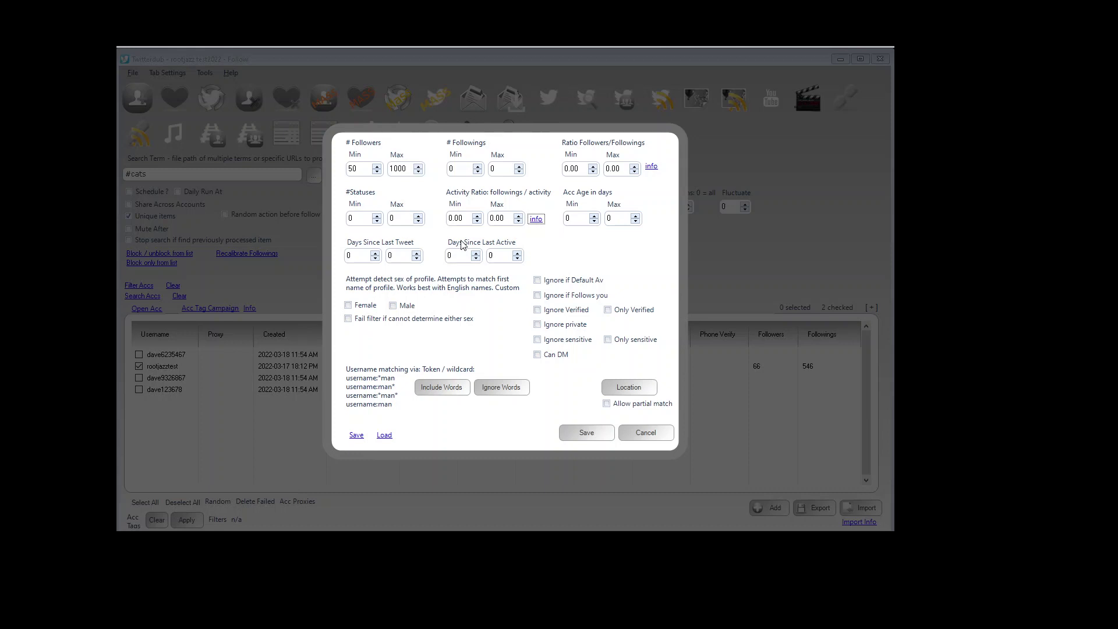
# Step: Tick 'Ignore if Default Av' and 'Ignore if Follows you', then save the user filter
pyautogui.click(587, 282)
pyautogui.click(576, 295)
pyautogui.click(559, 283)
pyautogui.click(557, 295)
pyautogui.doubleClick(561, 316)
pyautogui.click(556, 282)
pyautogui.click(556, 297)
pyautogui.click(572, 433)
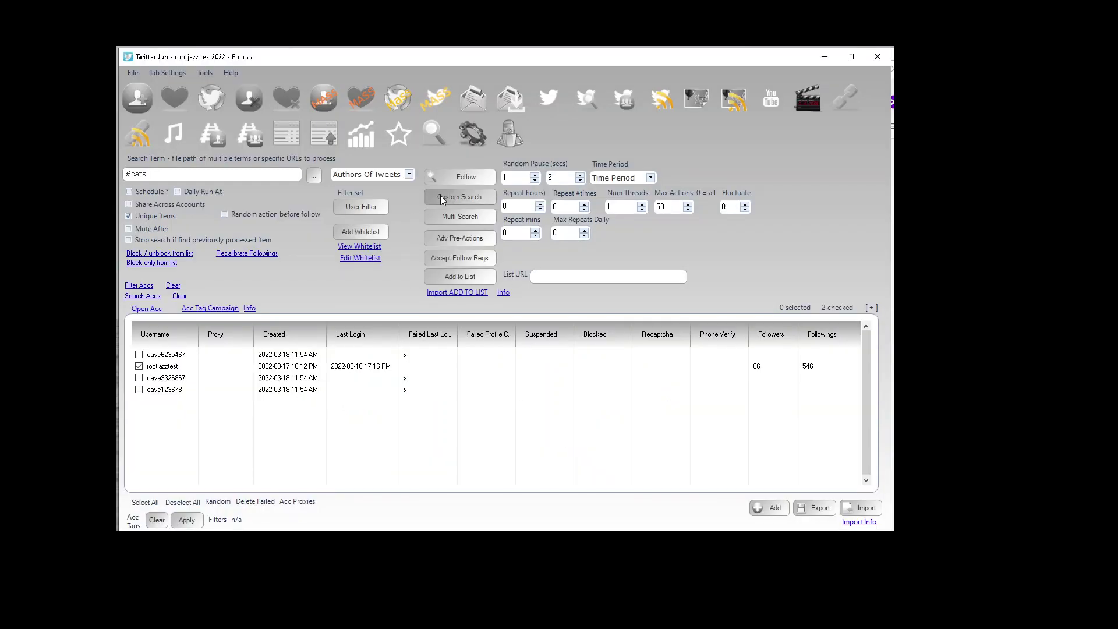
# Step: Dismiss the Follow process confirmation message
pyautogui.doubleClick(661, 206)
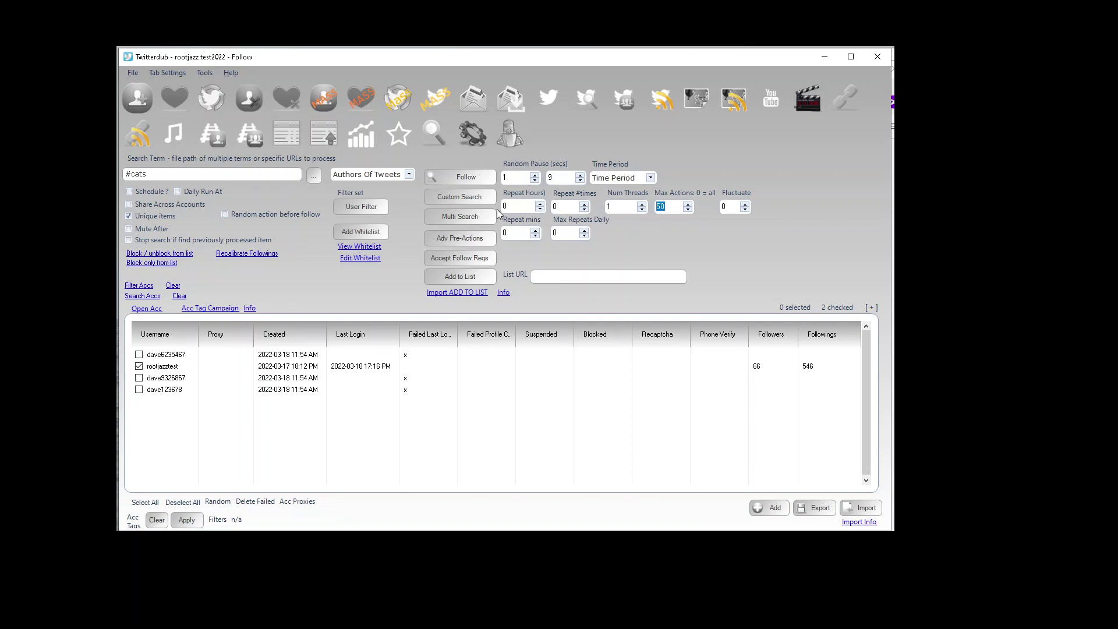
pyautogui.click(470, 177)
pyautogui.click(573, 351)
# Step: Enter #cats as the Like search term and bring up its tweet filter
pyautogui.click(178, 101)
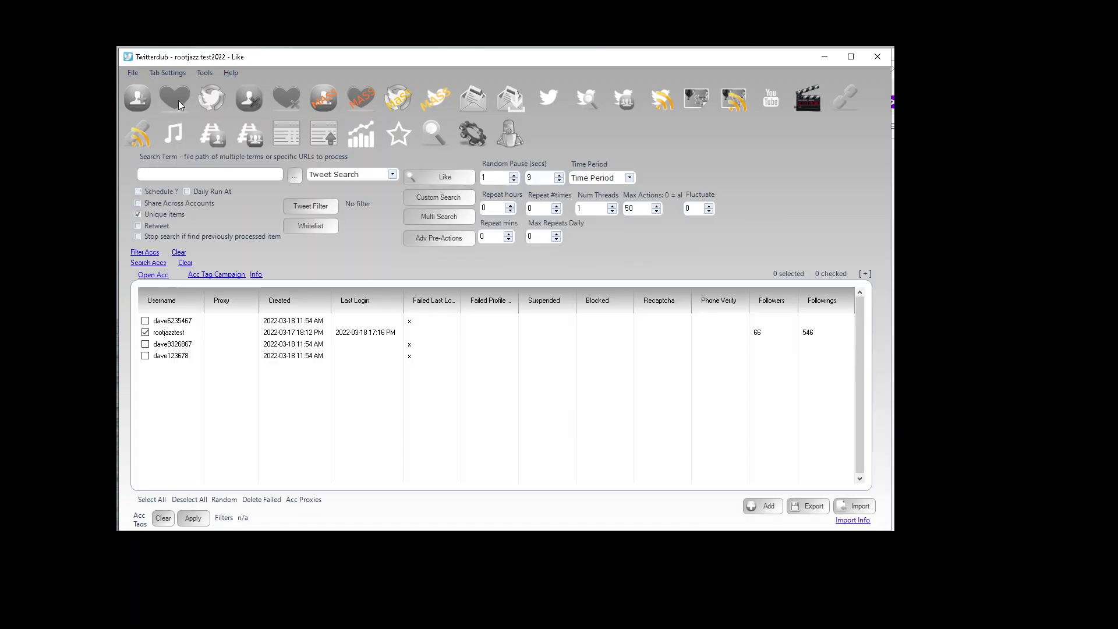
pyautogui.click(246, 174)
pyautogui.write('#cats')
pyautogui.click(323, 208)
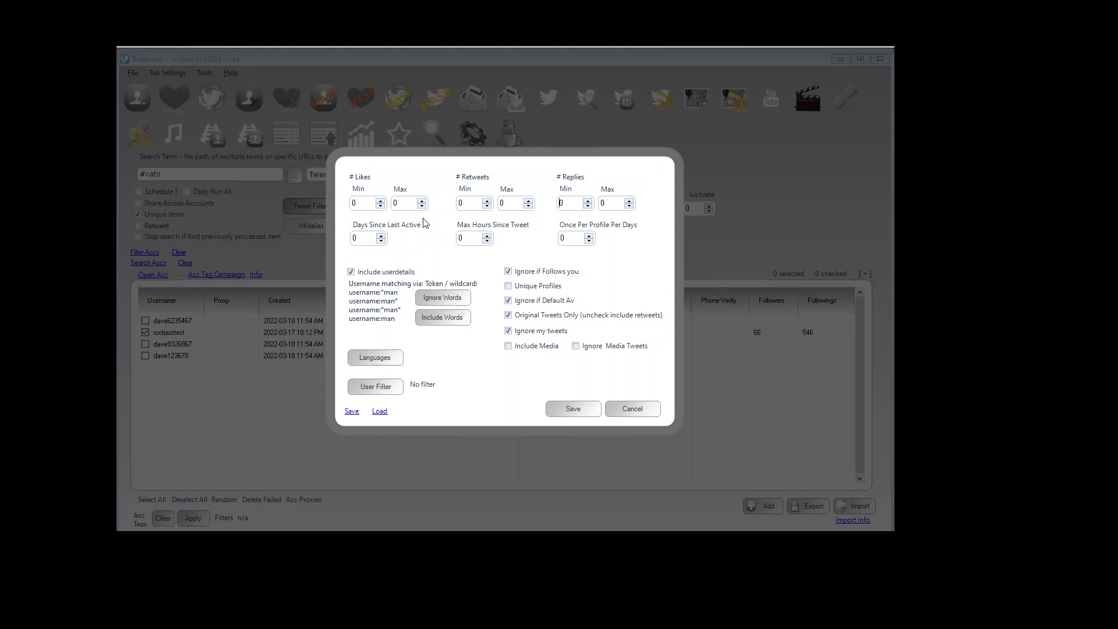
# Step: Set the tweet filter's Likes Max to 10 and uncheck both ignore options
pyautogui.doubleClick(402, 200)
pyautogui.write('10')
pyautogui.click(523, 305)
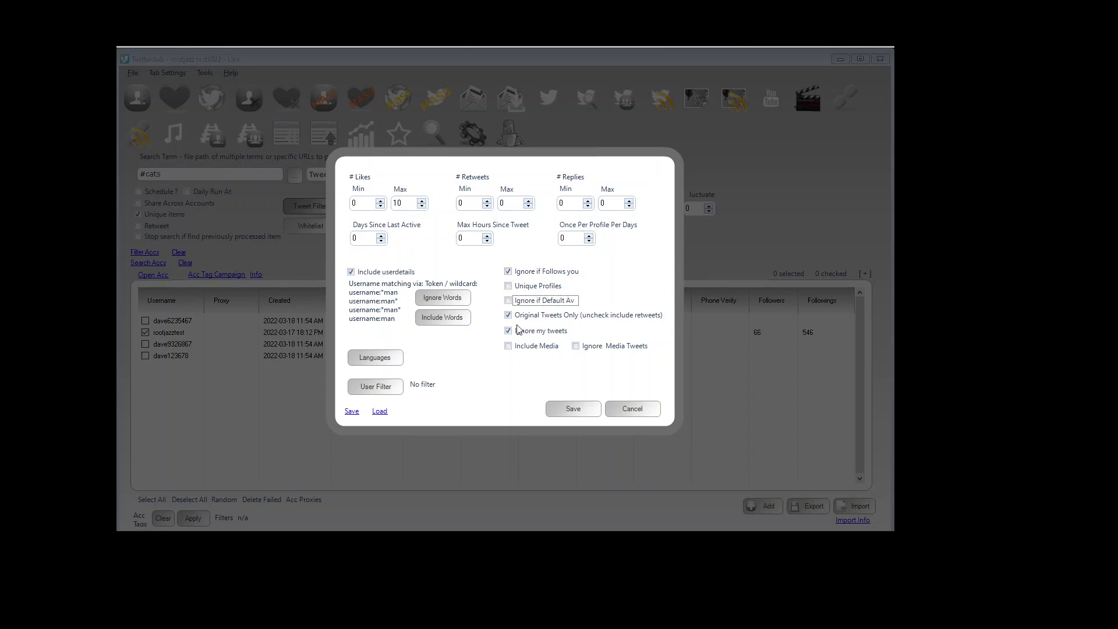
pyautogui.click(520, 273)
# Step: Require at least 50 followers, save both filters and create the #cats Like process
pyautogui.click(389, 392)
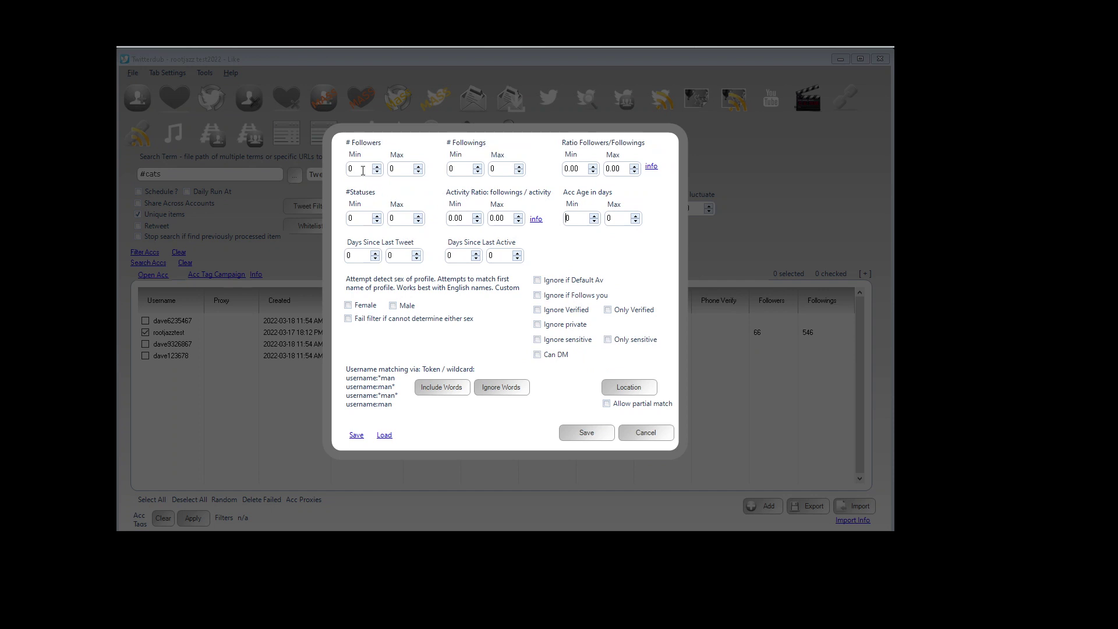
pyautogui.doubleClick(363, 170)
pyautogui.write('50')
pyautogui.click(574, 439)
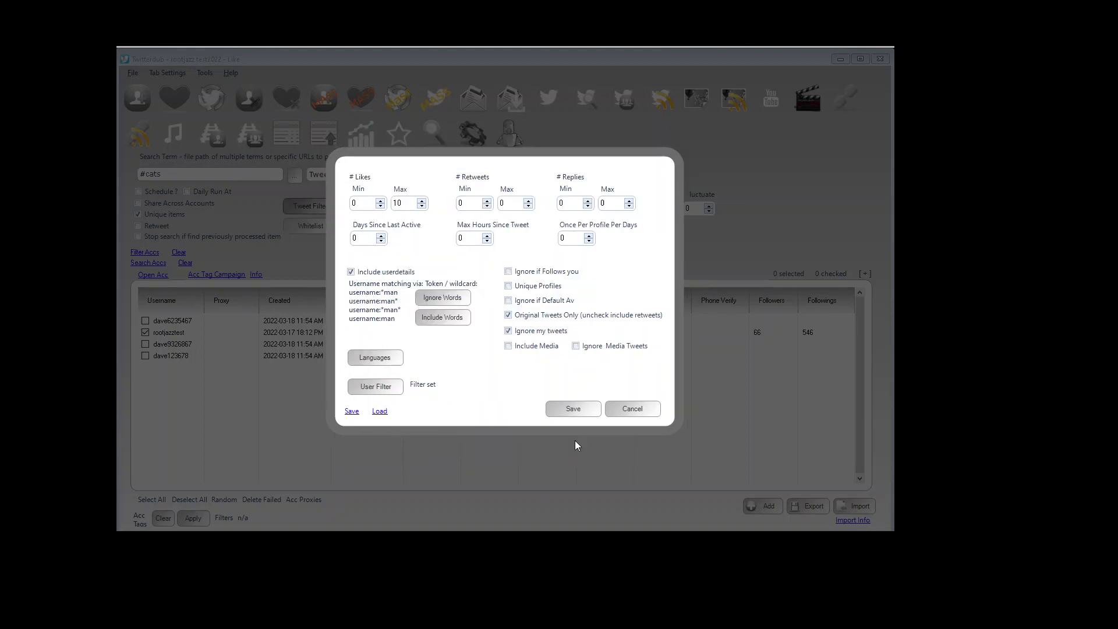
pyautogui.click(568, 410)
pyautogui.click(436, 178)
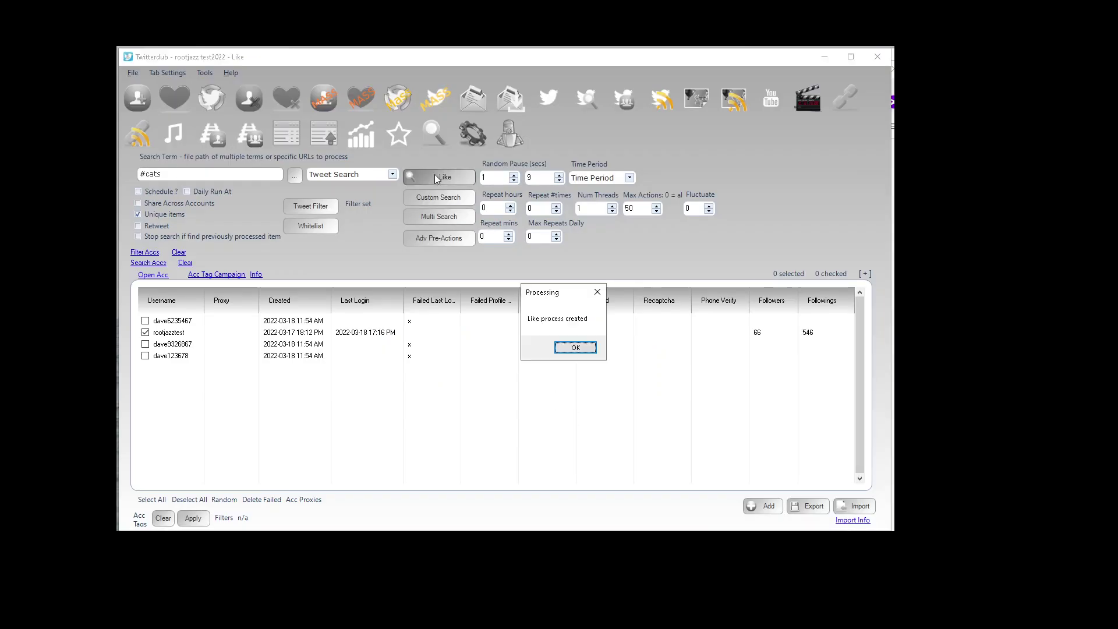
# Step: Run the queued Search Like action immediately from the Processing tab
pyautogui.click(571, 344)
pyautogui.click(511, 144)
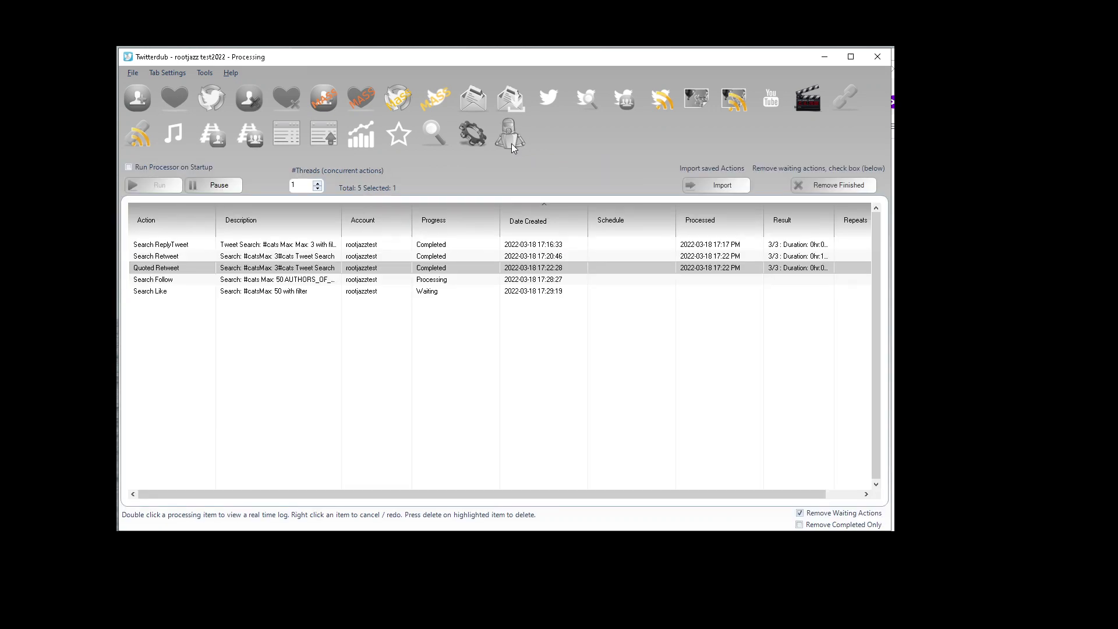
pyautogui.click(424, 295)
pyautogui.rightClick(424, 295)
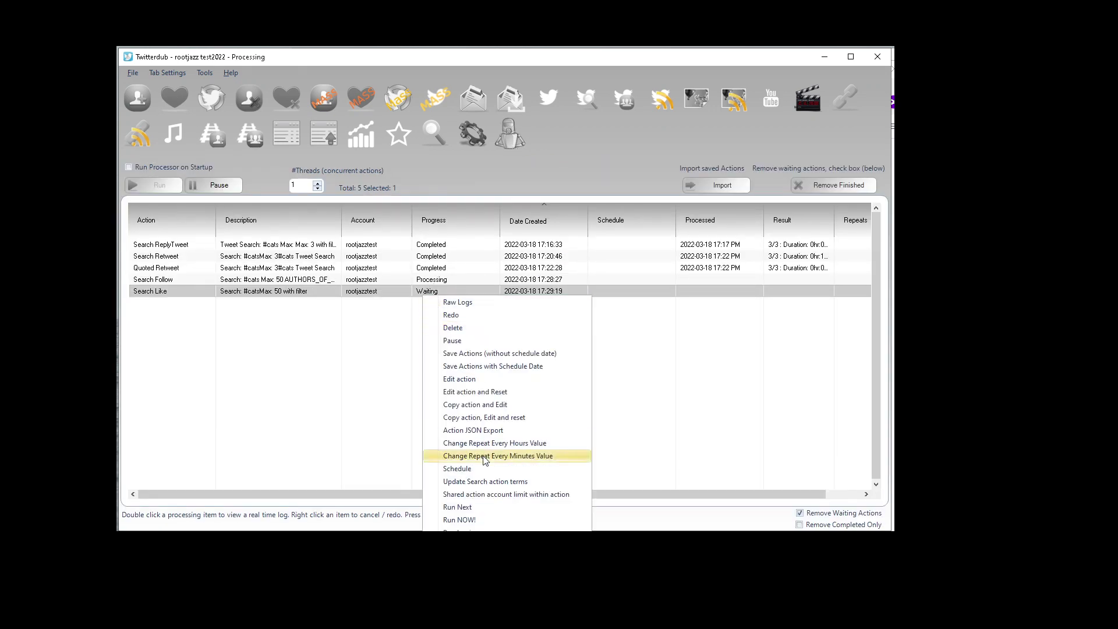
pyautogui.click(469, 519)
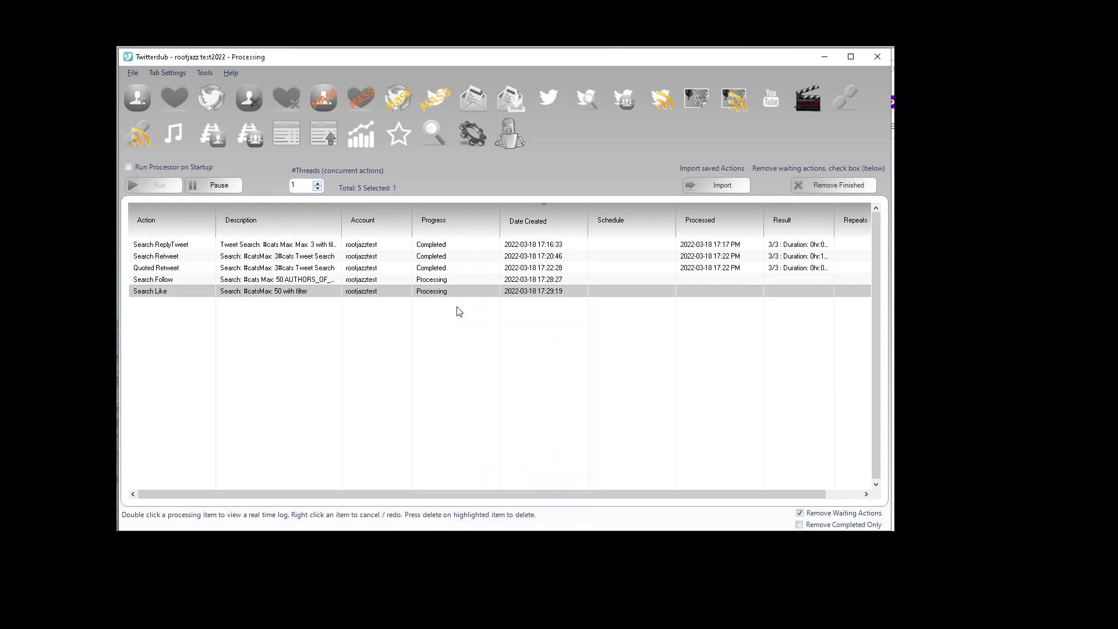
# Step: Review the Search Follow log, noting the follower-count ignore line and count of 32
pyautogui.doubleClick(447, 280)
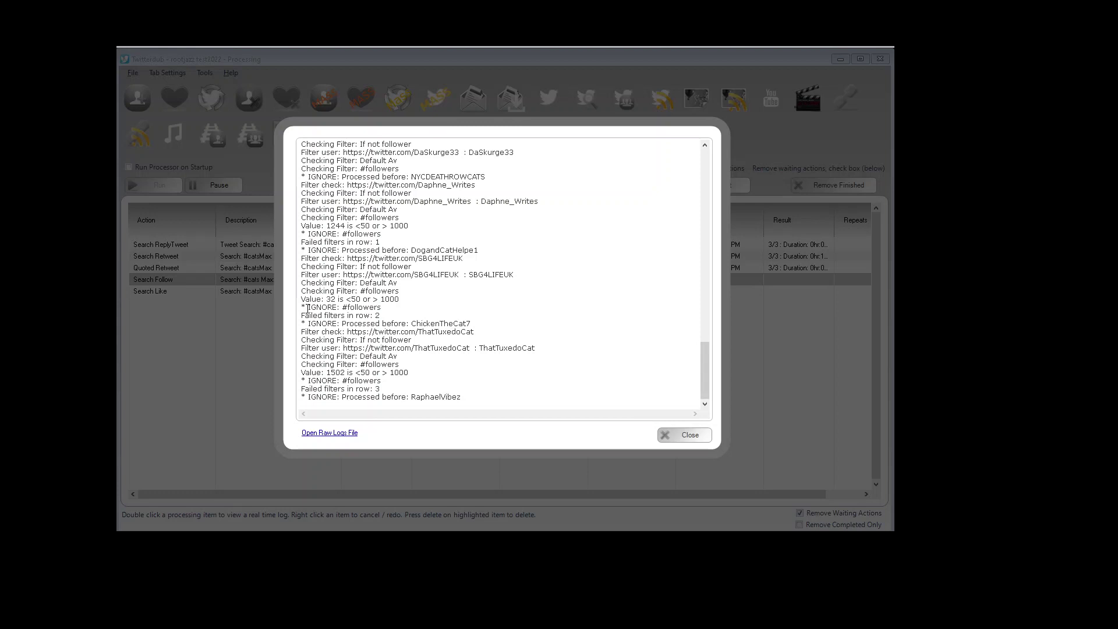
pyautogui.moveTo(306, 307); pyautogui.dragTo(390, 305)
pyautogui.moveTo(316, 242); pyautogui.dragTo(339, 242)
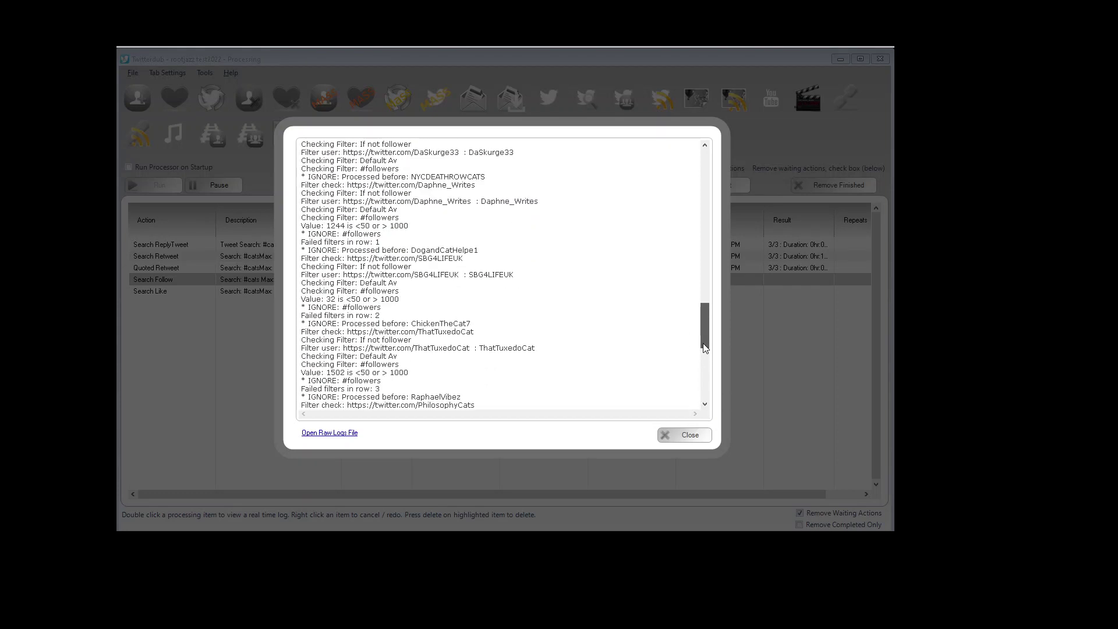
pyautogui.click(693, 438)
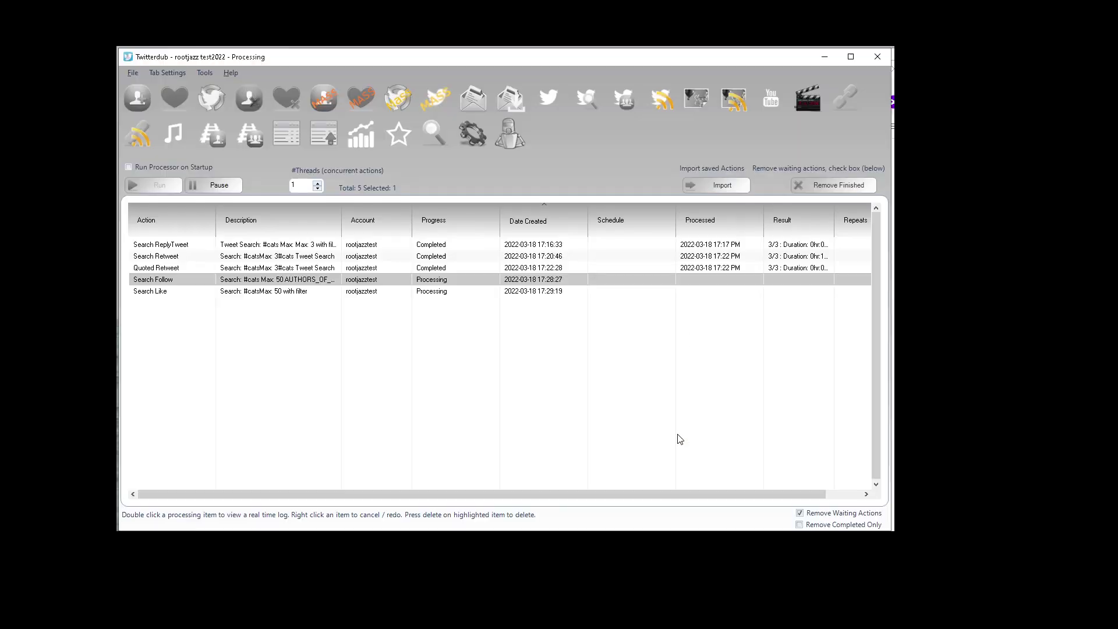
pyautogui.doubleClick(424, 292)
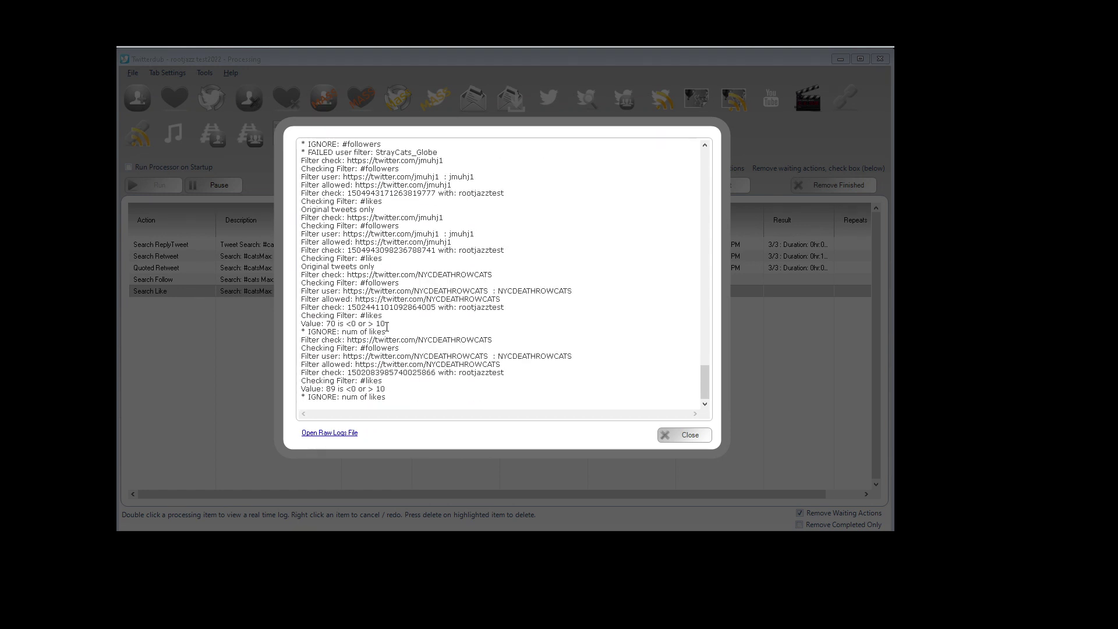
pyautogui.doubleClick(389, 330)
pyautogui.moveTo(307, 326); pyautogui.dragTo(332, 324)
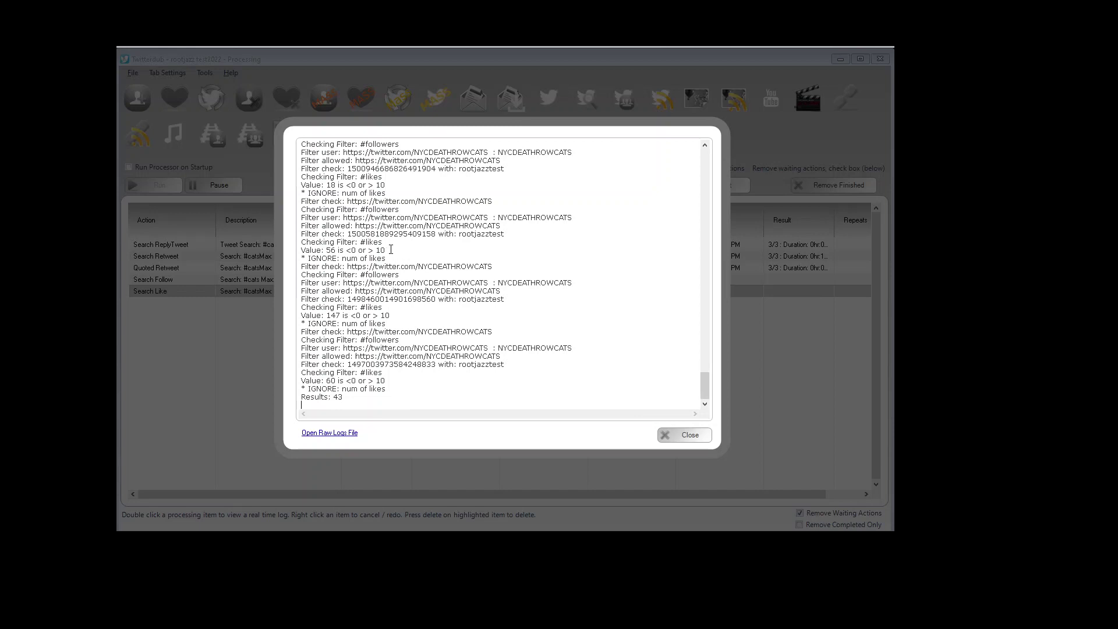
pyautogui.moveTo(356, 262); pyautogui.dragTo(361, 401)
pyautogui.click(365, 274)
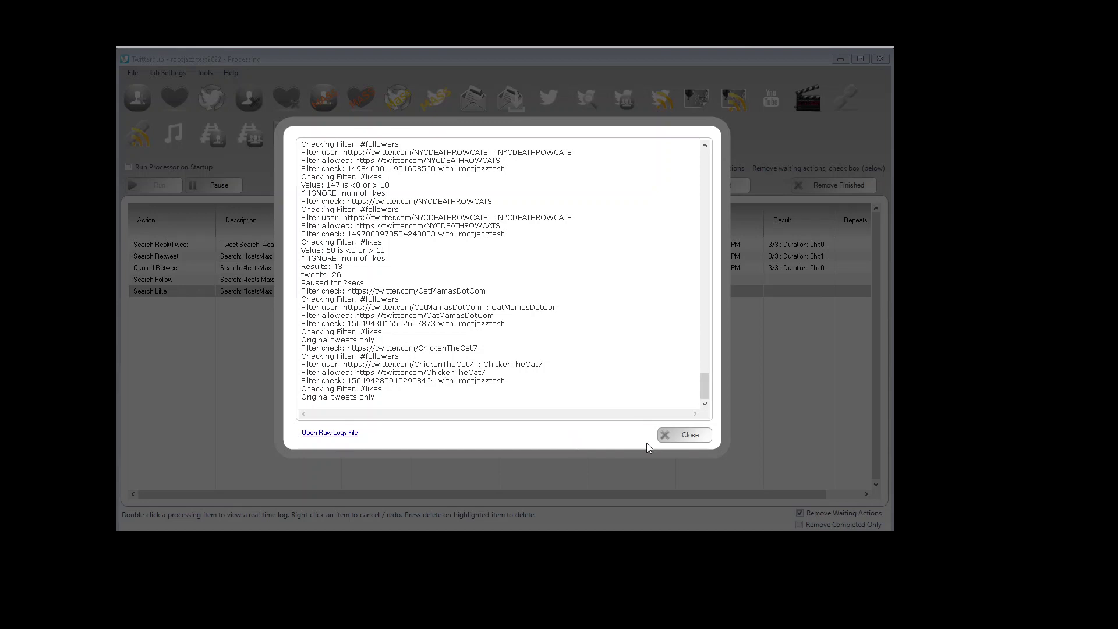
pyautogui.click(679, 437)
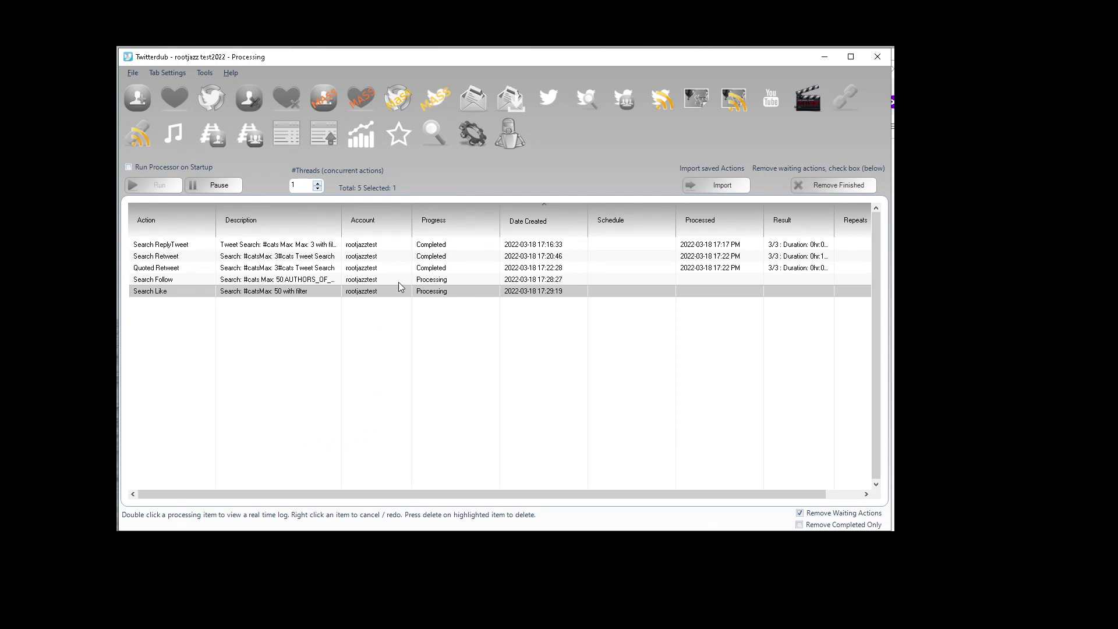
# Step: Reopen the Follow user filter and adjust the Female and Male sex checkboxes
pyautogui.click(140, 96)
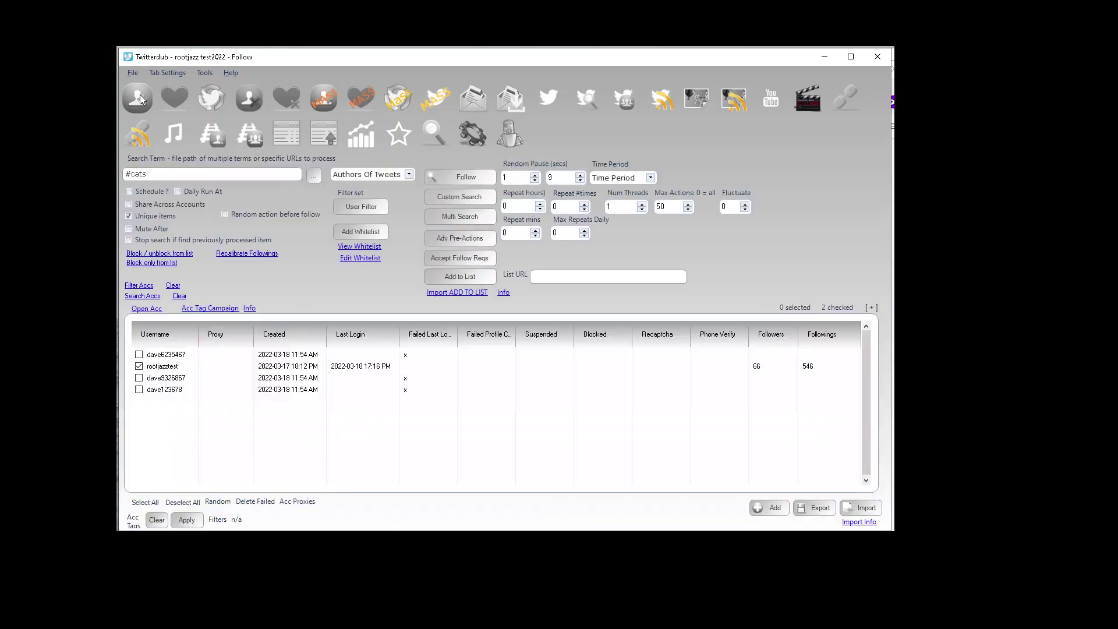
pyautogui.click(365, 209)
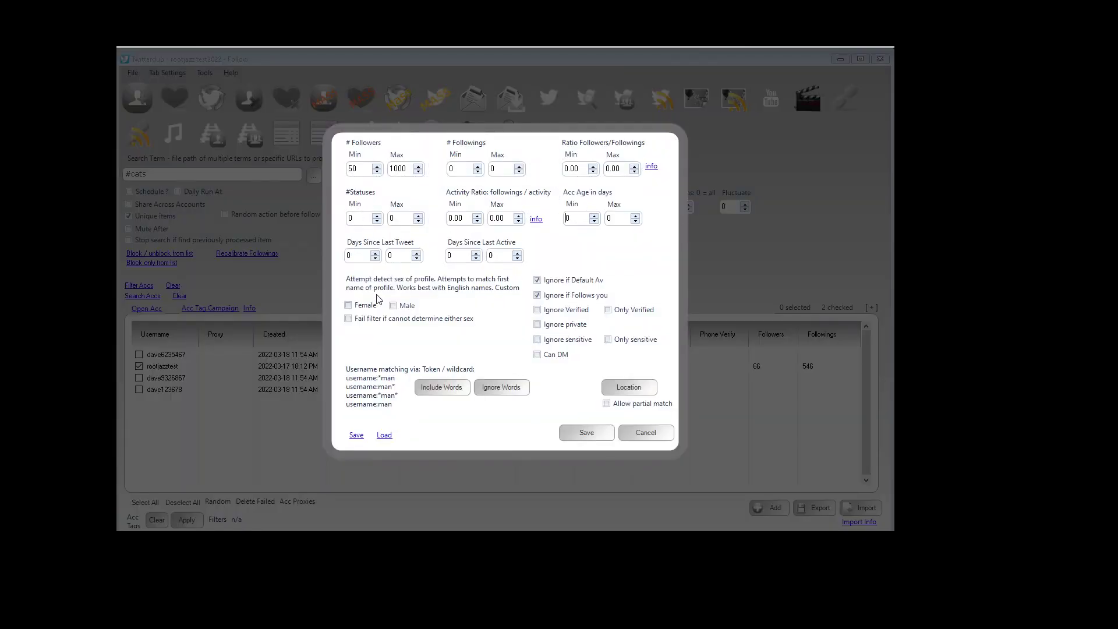
pyautogui.click(366, 306)
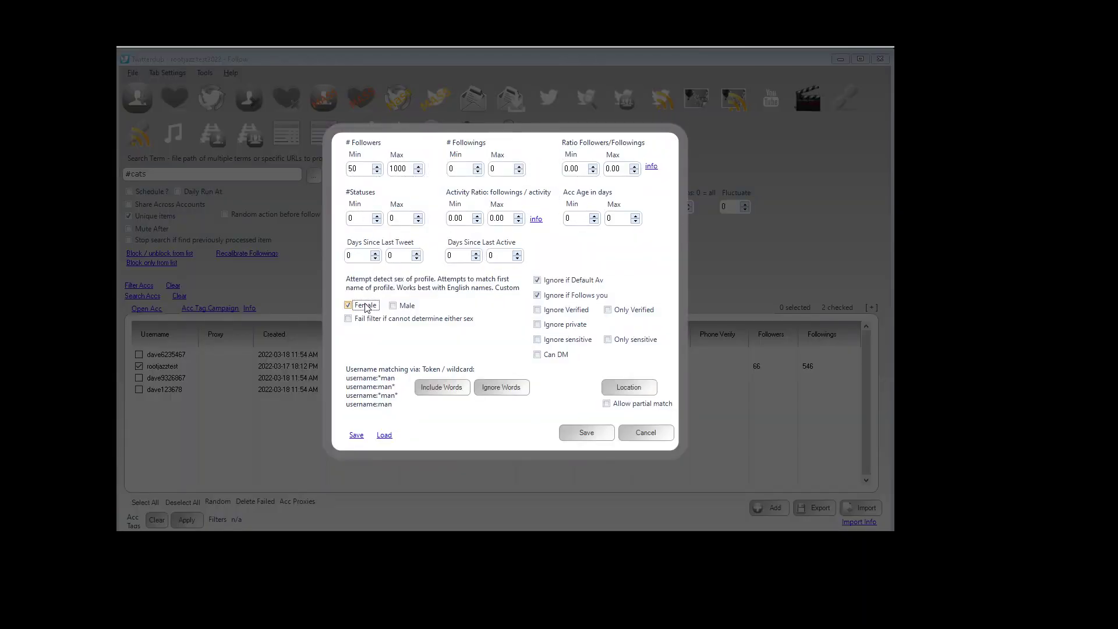
pyautogui.click(404, 308)
pyautogui.click(357, 307)
pyautogui.click(357, 323)
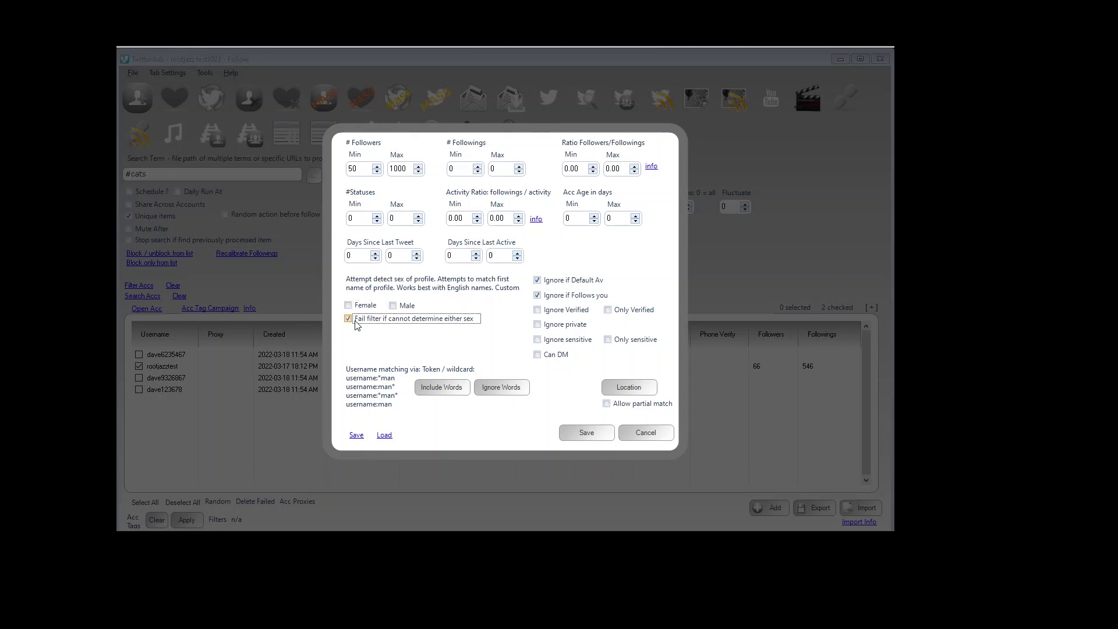